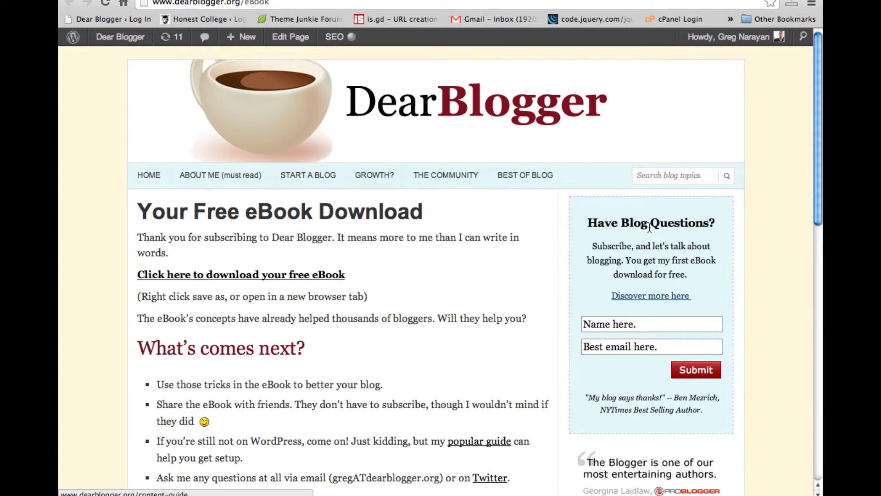
# Step: Bring the blue five-step checklist sticky note forward, then return to the eBook page editor
pyautogui.scroll(-15, 649, 227)
pyautogui.scroll(15, 668, 294)
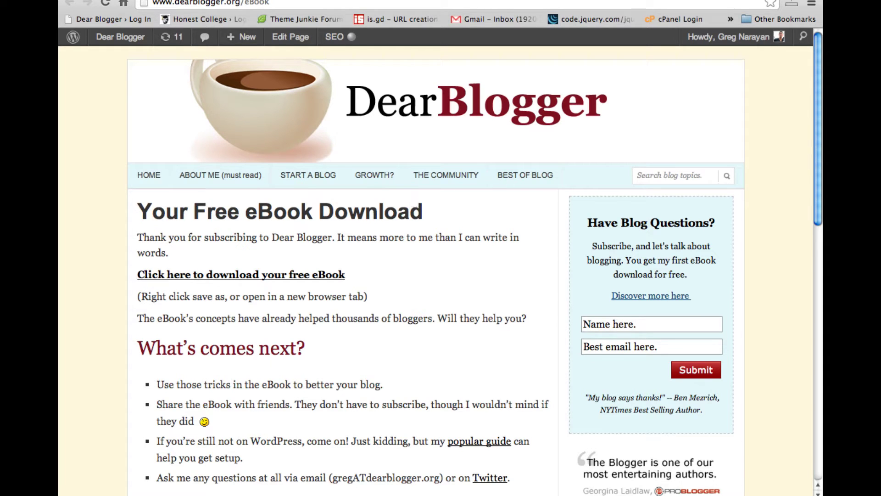
pyautogui.hotkey('ctrl', 'Up')
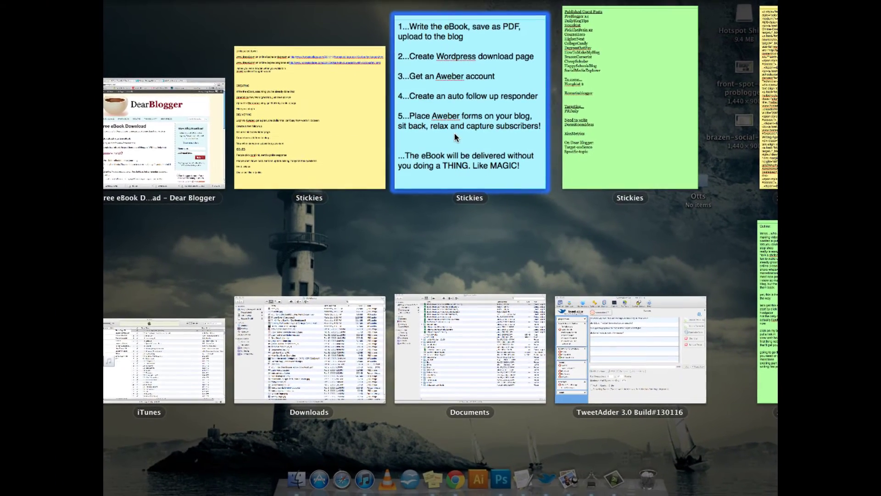
pyautogui.click(454, 133)
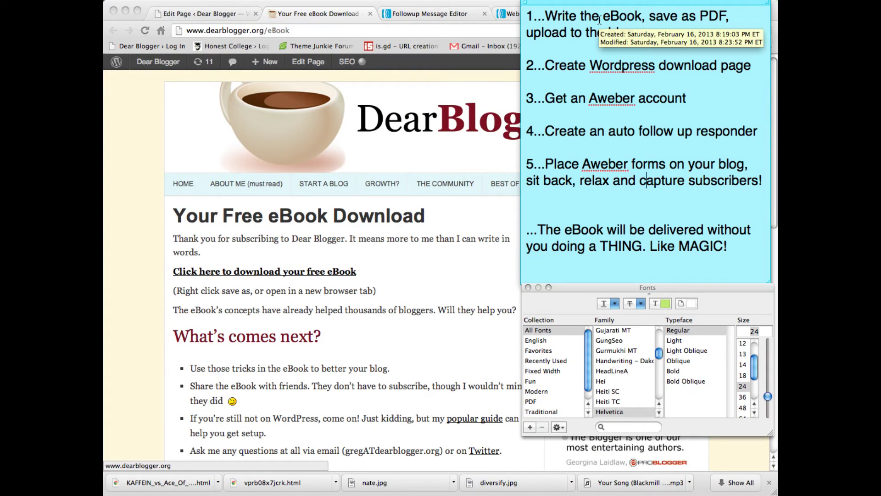
pyautogui.click(655, 43)
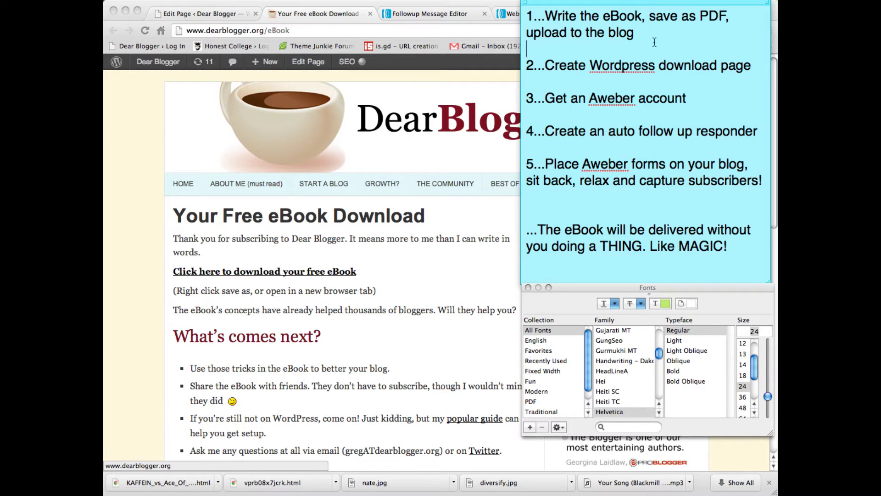
pyautogui.click(645, 39)
pyautogui.click(216, 16)
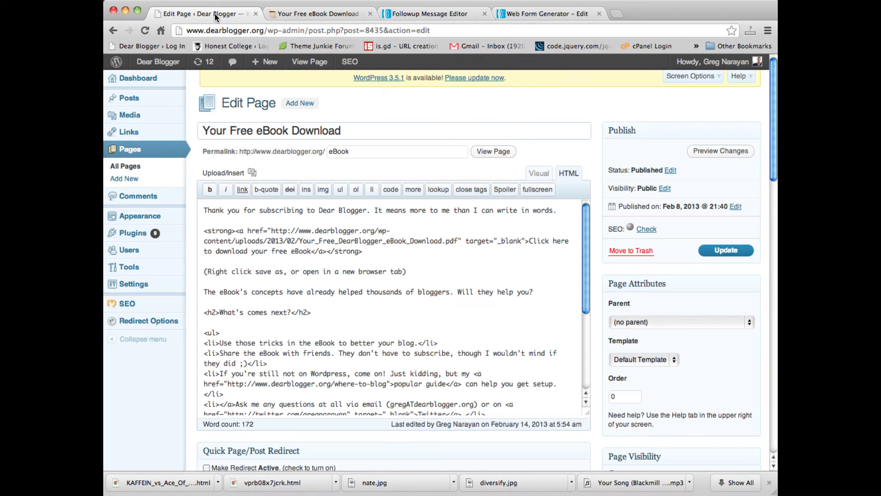
# Step: Select the PDF download link address in the page's HTML
pyautogui.click(379, 252)
pyautogui.click(329, 18)
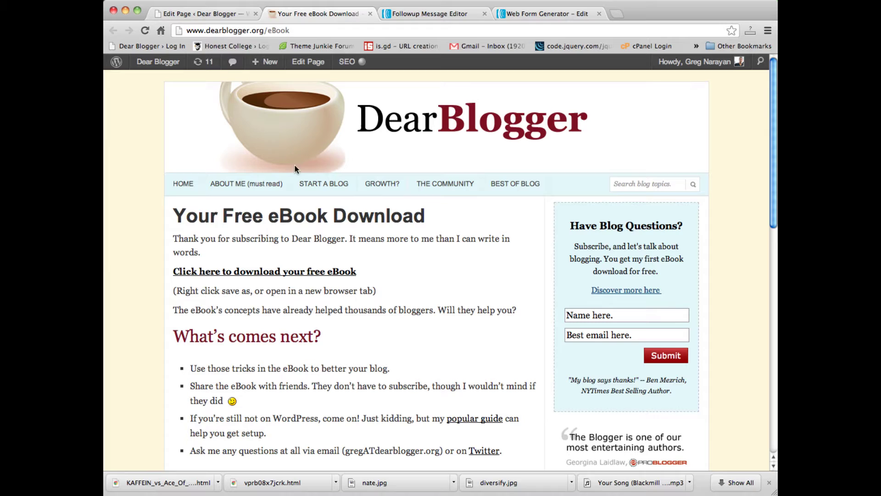
pyautogui.click(212, 15)
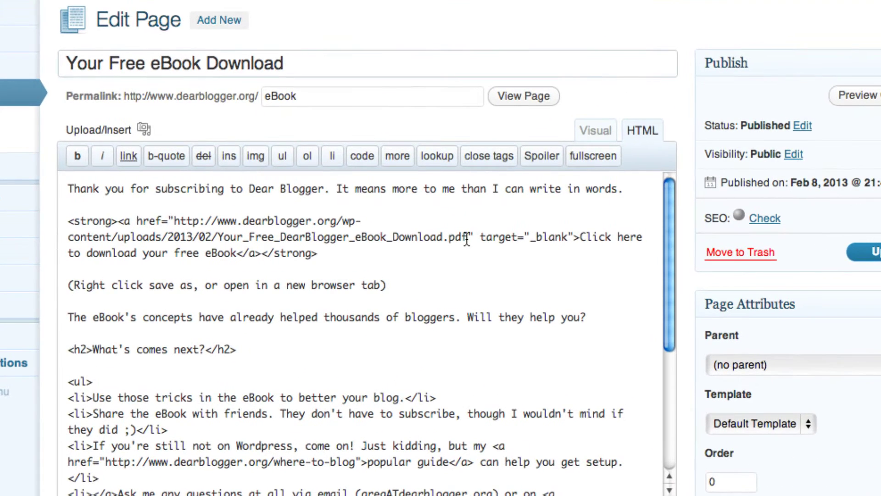
pyautogui.moveTo(458, 242); pyautogui.dragTo(289, 240)
pyautogui.moveTo(206, 237); pyautogui.dragTo(174, 221)
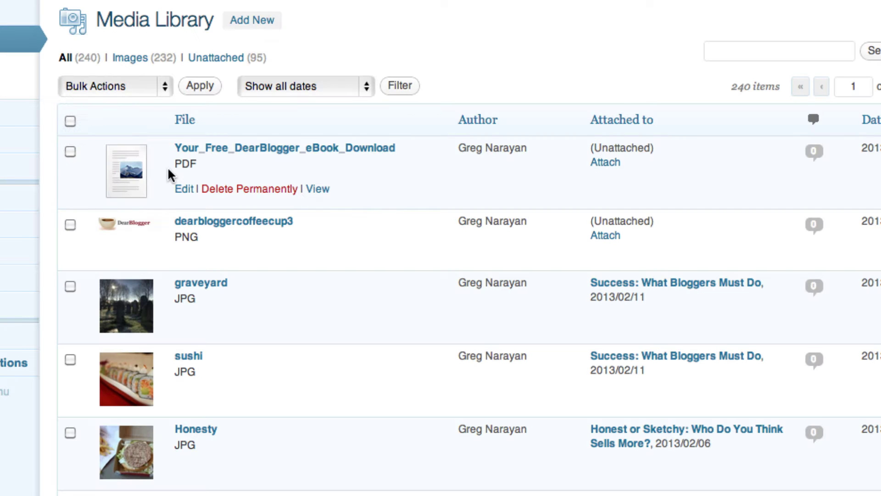
# Step: Compare it with the eBook PDF's File URL in the Media Library, then view the published page
pyautogui.click(288, 149)
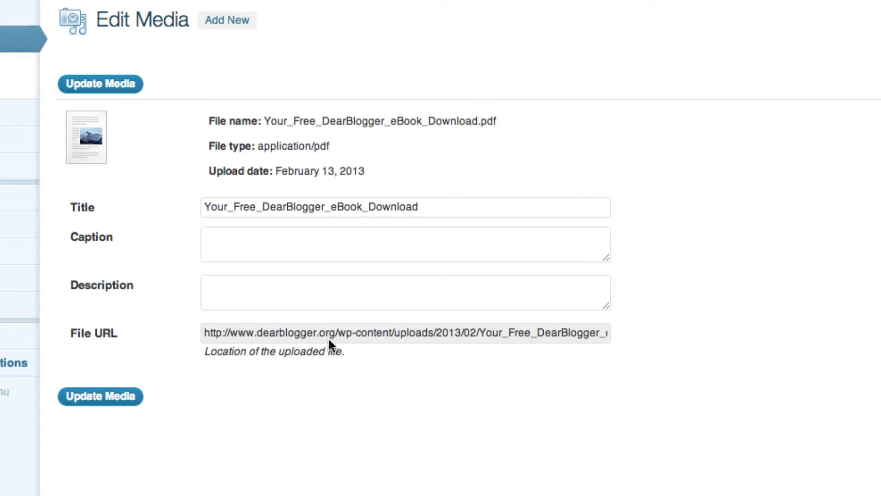
pyautogui.tripleClick(361, 332)
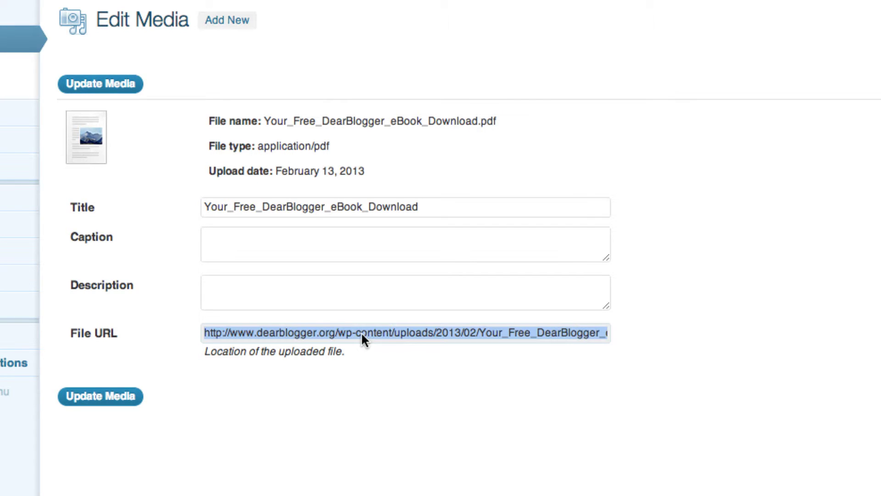
pyautogui.click(420, 428)
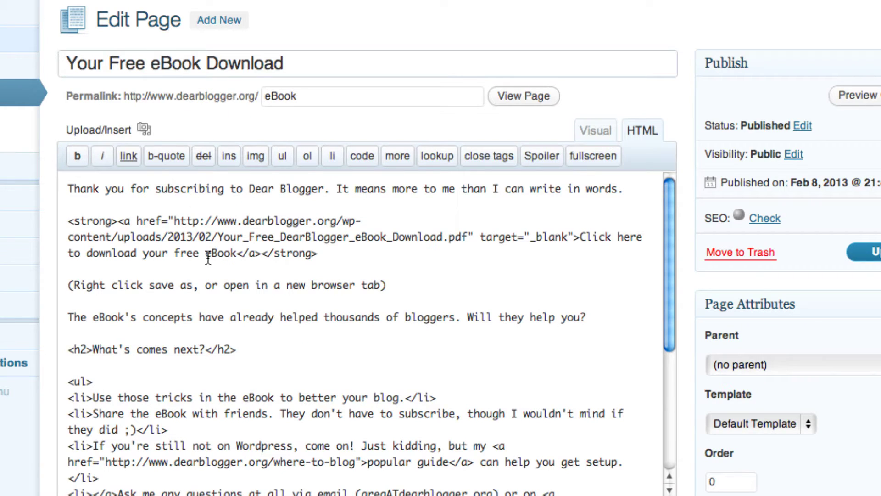
pyautogui.click(516, 96)
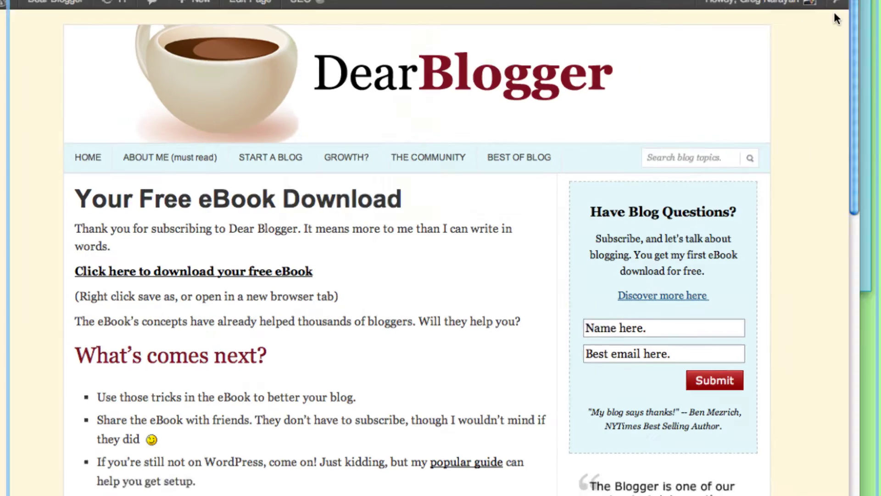
# Step: Check the checklist note, then follow the sidebar's Aweber banner from the eBook page to AWeber's homepage
pyautogui.moveTo(834, 12)
pyautogui.click(527, 76)
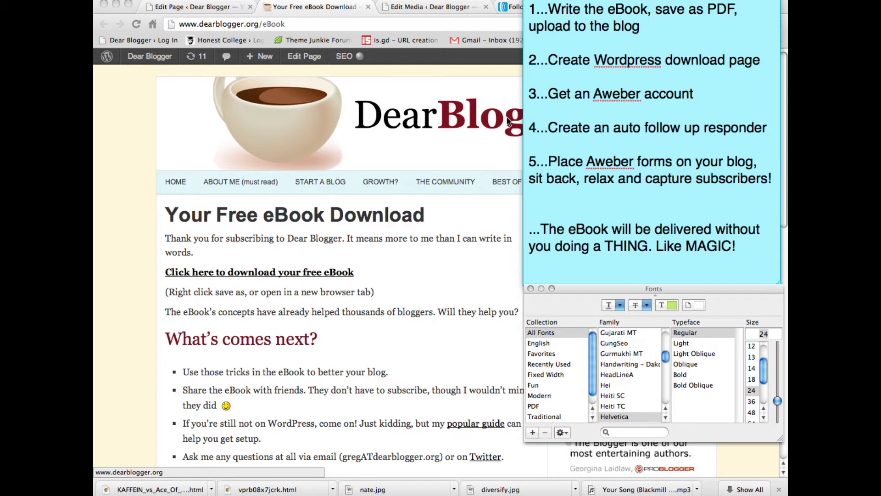
pyautogui.click(445, 329)
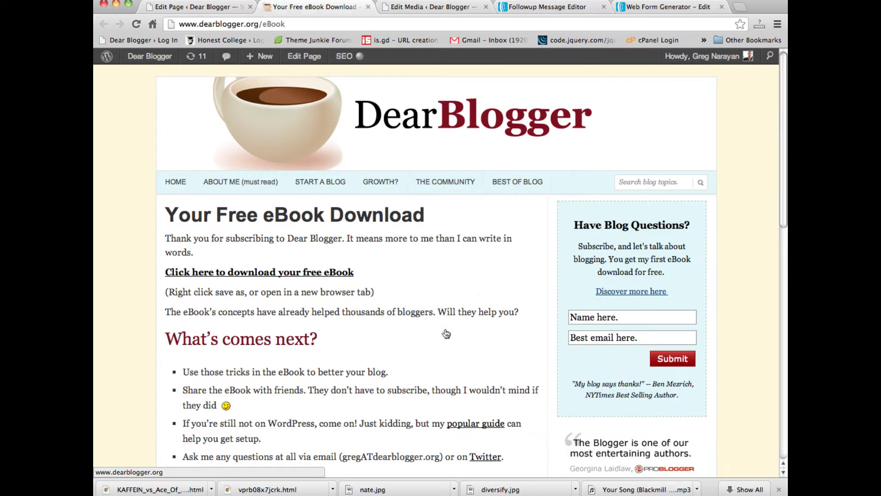
pyautogui.scroll(-5, 405, 143)
pyautogui.scroll(-5, 406, 140)
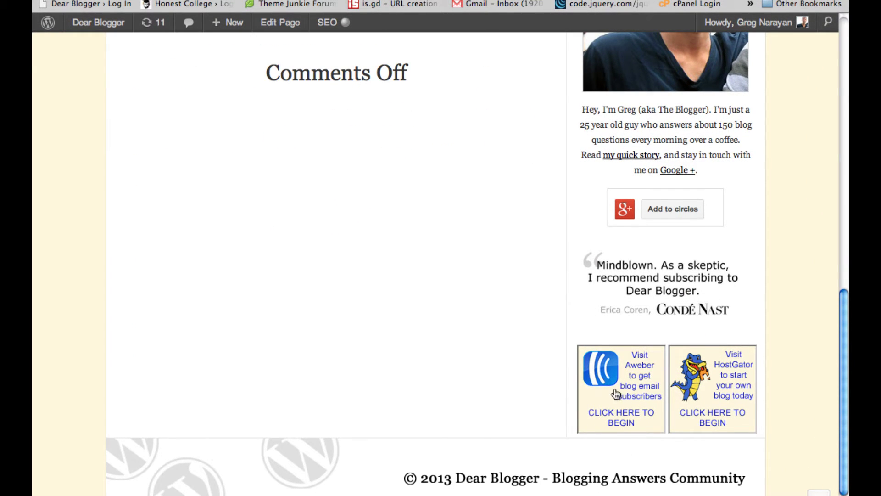
pyautogui.click(616, 394)
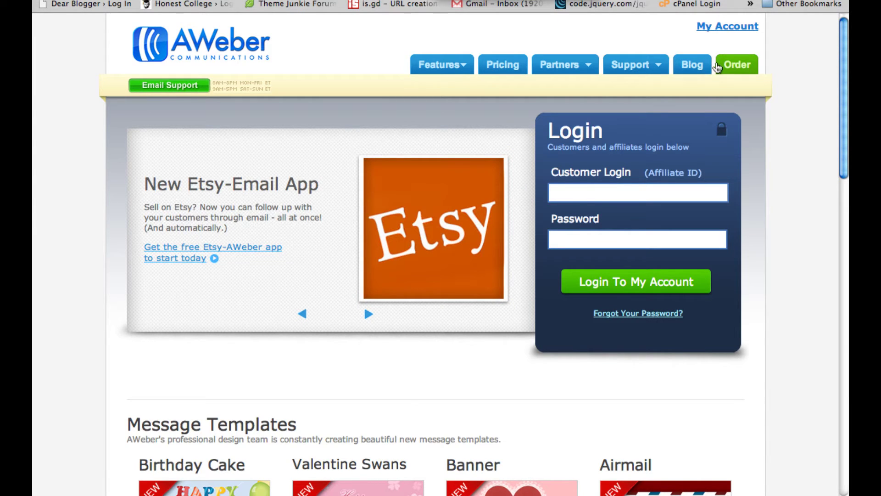
# Step: Log in to AWeber and highlight 'auto follow up responder' in the checklist's fourth step
pyautogui.click(731, 66)
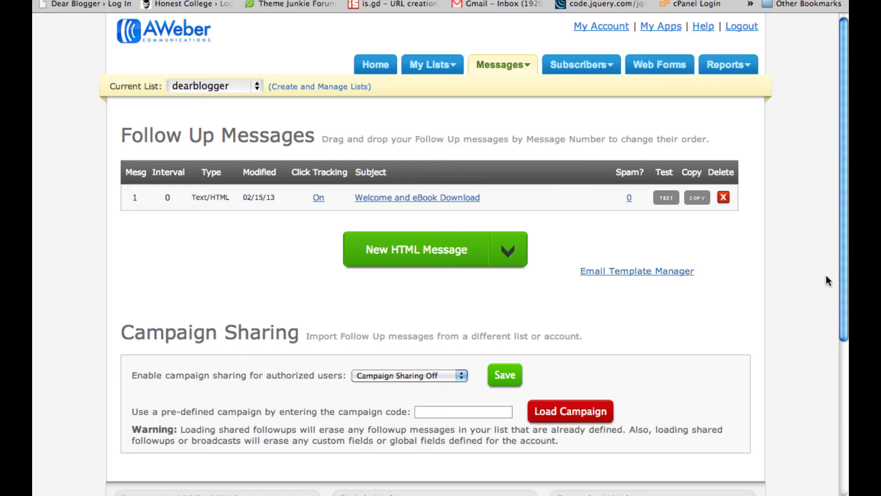
pyautogui.press('F3')
pyautogui.click(481, 82)
pyautogui.press('super+t')
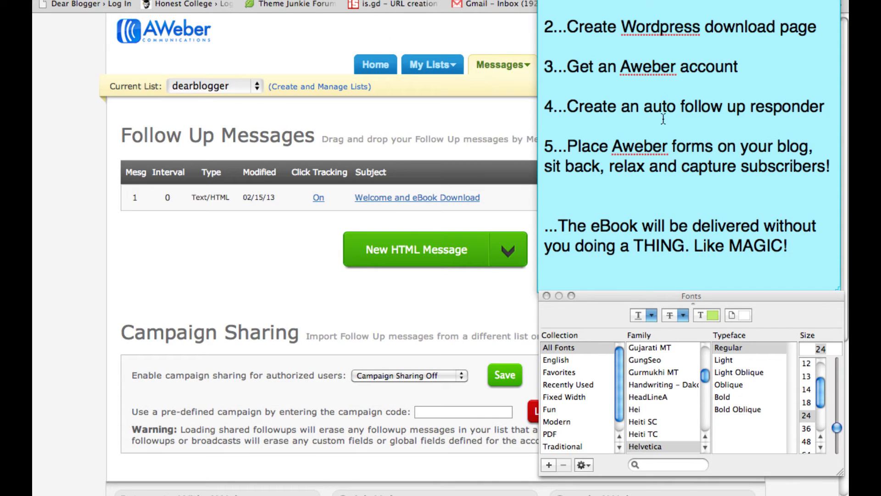
pyautogui.click(641, 114)
pyautogui.moveTo(641, 113); pyautogui.dragTo(813, 113)
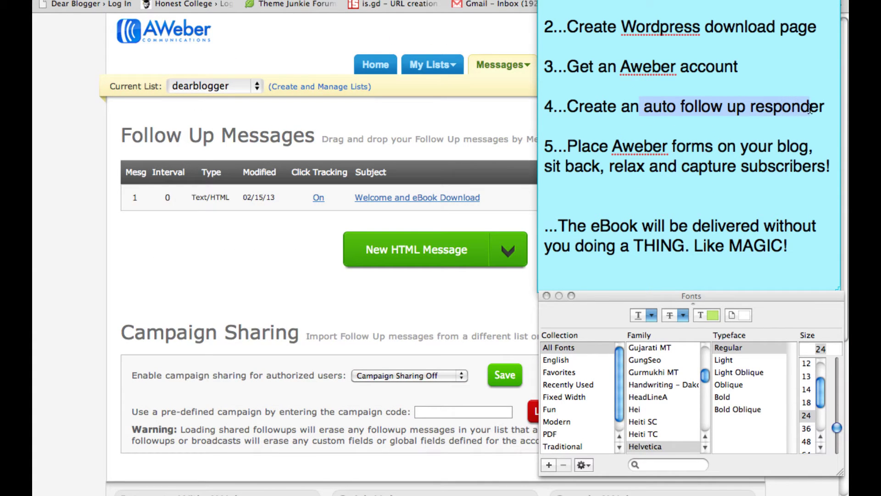
# Step: Open the Welcome and eBook Download follow-up message to show its eBook download link
pyautogui.click(317, 243)
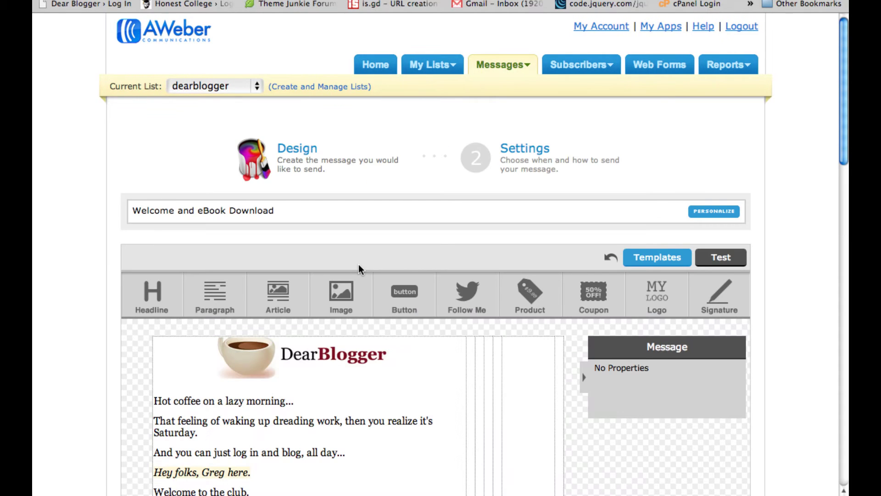
pyautogui.scroll(-5, 359, 263)
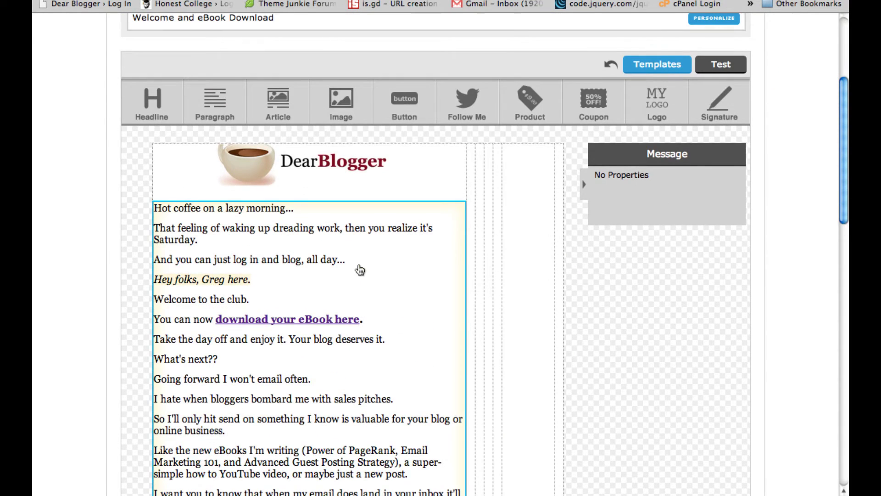
pyautogui.scroll(-2, 361, 270)
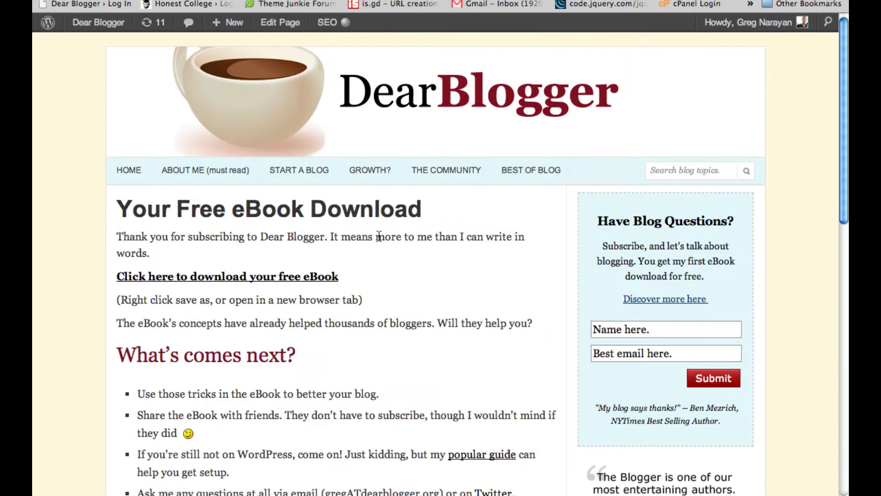
# Step: Save the eBook PDF from the 'Click here to download your free eBook' link to disk
pyautogui.scroll(-3, 379, 233)
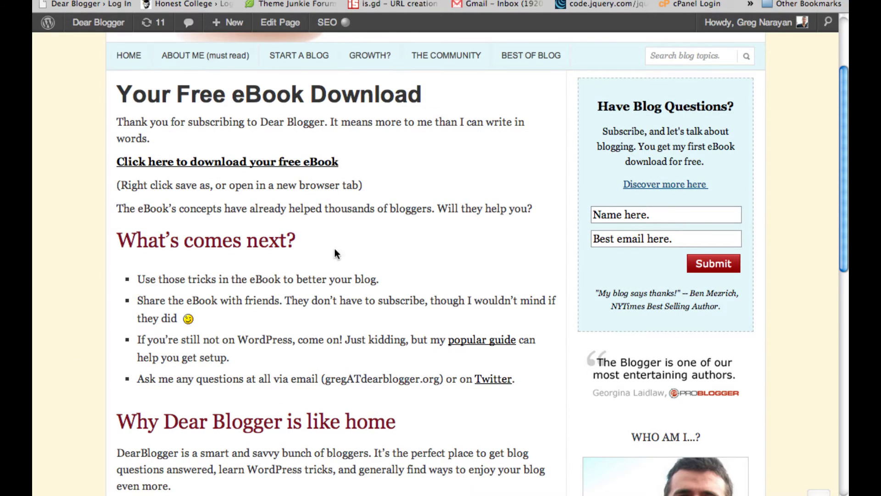
pyautogui.rightClick(243, 158)
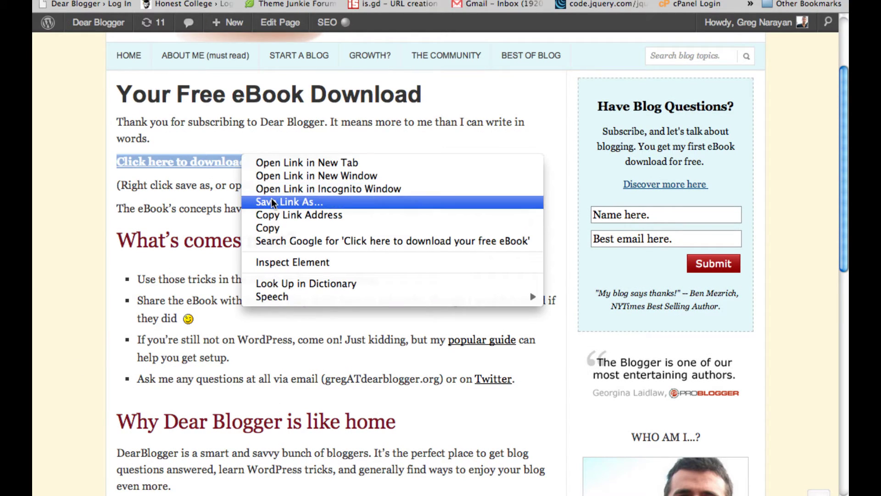
pyautogui.click(272, 202)
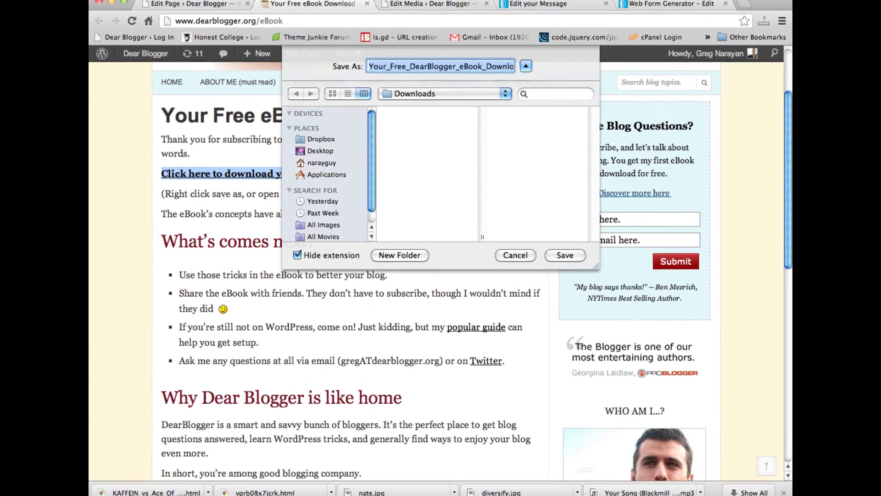
pyautogui.press('Return')
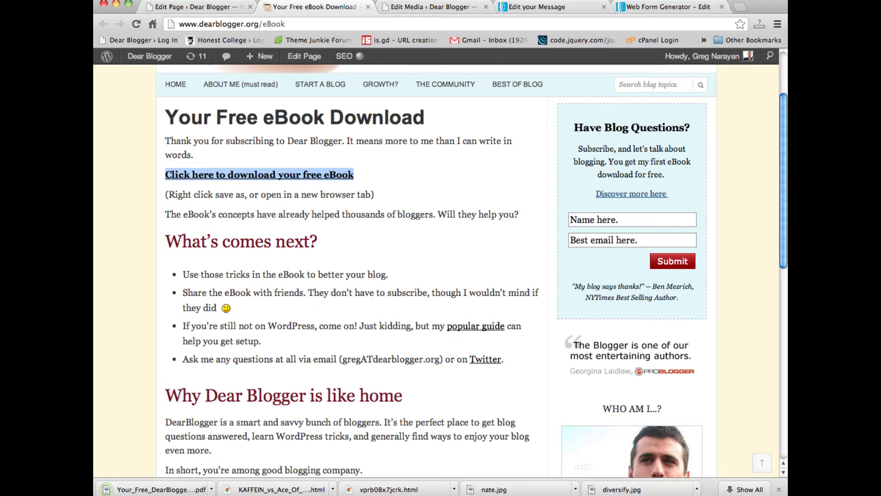
# Step: Switch from the follow-up email to AWeber's Web Form Generator and bring the checklist note alongside
pyautogui.click(551, 6)
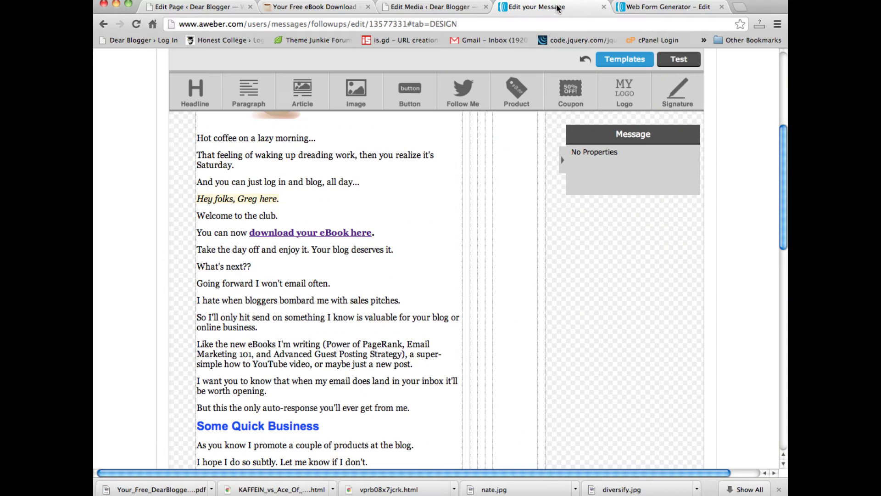
pyautogui.scroll(3, 463, 273)
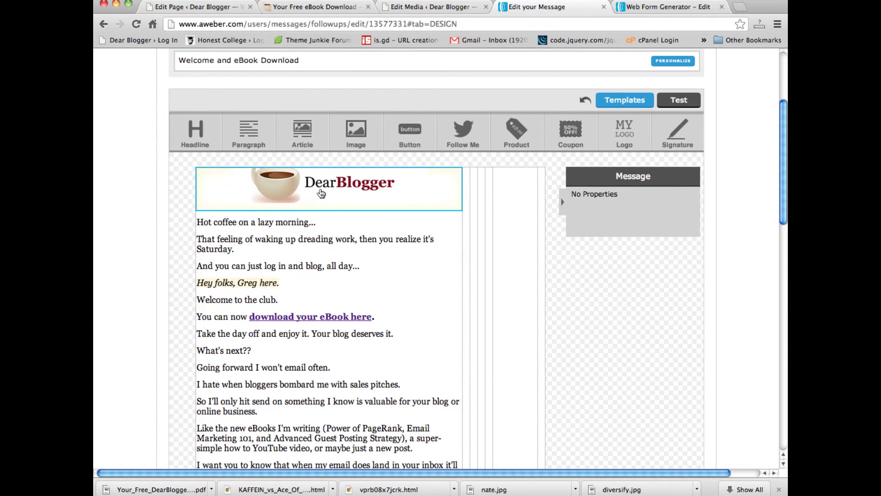
pyautogui.scroll(4, 452, 320)
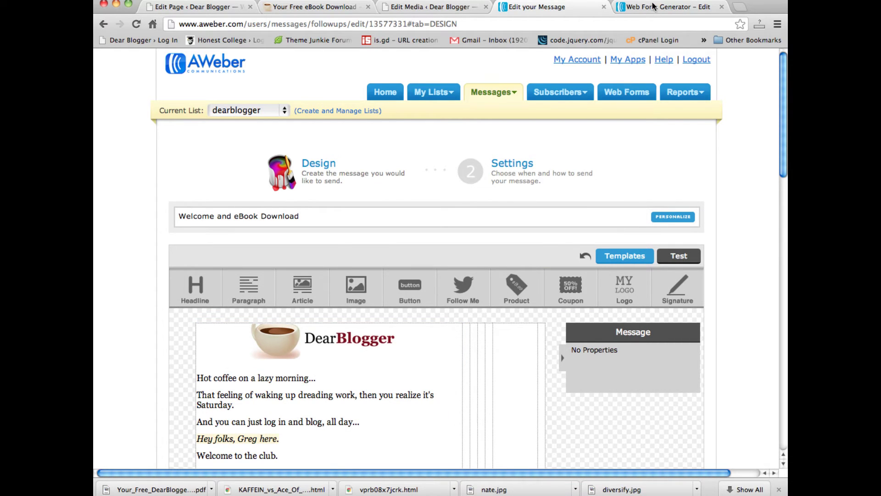
pyautogui.moveTo(618, 7); pyautogui.dragTo(582, 5)
pyautogui.hotkey('ctrl', 'Up')
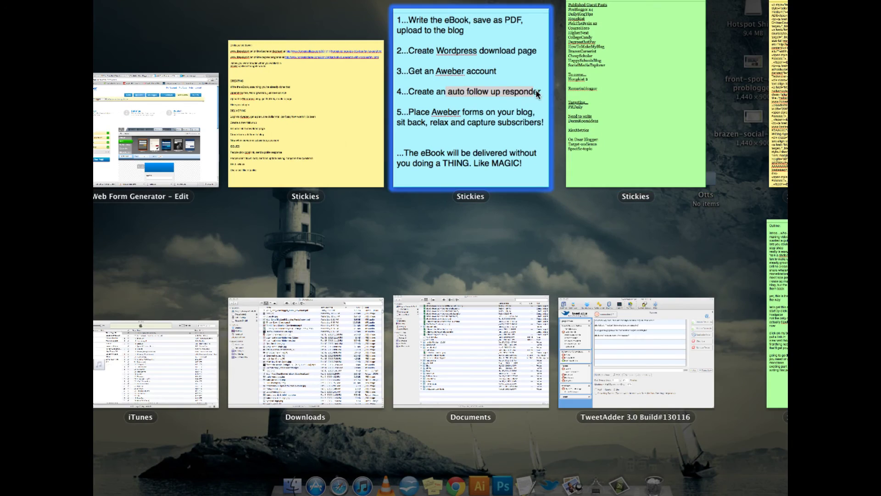
pyautogui.click(557, 142)
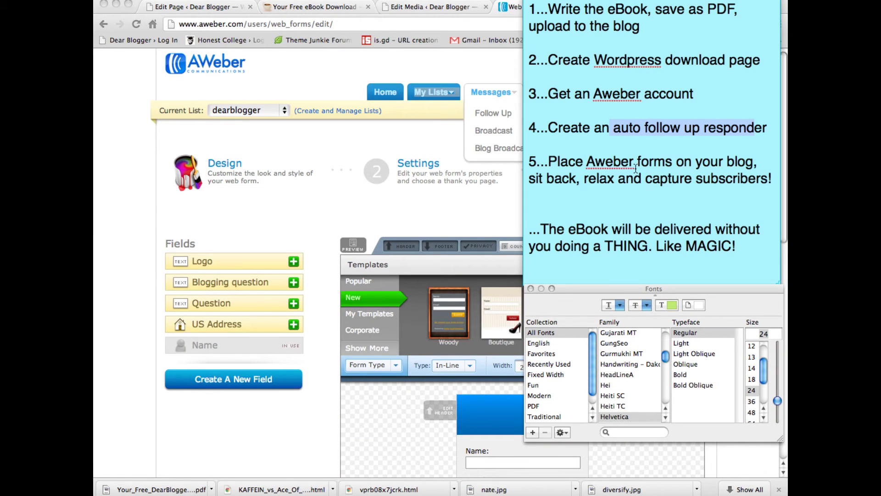
# Step: Widen the signup form using its RESIZE handle
pyautogui.click(306, 78)
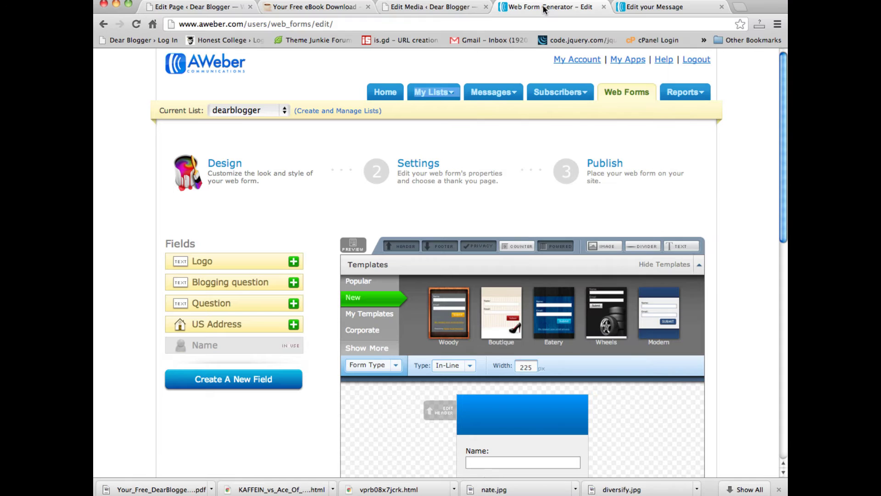
pyautogui.scroll(-5, 615, 119)
pyautogui.scroll(5, 616, 119)
pyautogui.scroll(-5, 630, 105)
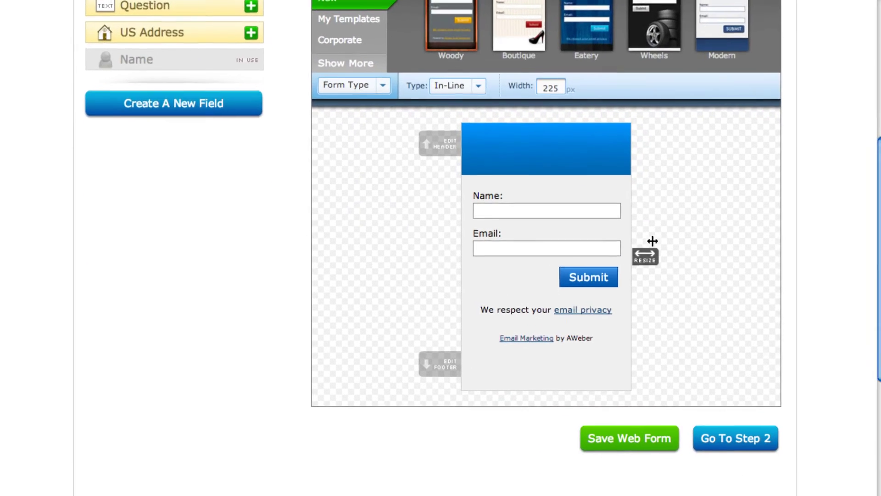
pyautogui.moveTo(645, 255); pyautogui.dragTo(751, 262)
# Step: Relabel the form's name field as 'First name:' and save it
pyautogui.click(433, 202)
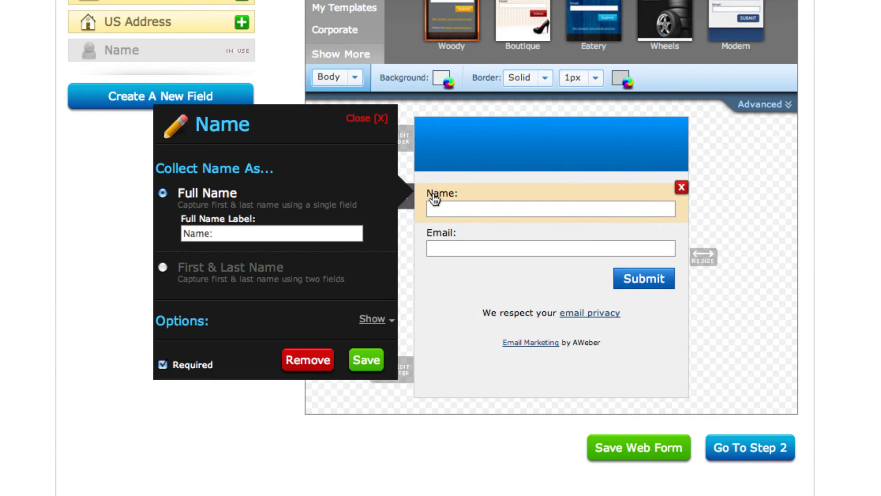
pyautogui.click(291, 234)
pyautogui.press('super+a')
pyautogui.write('Firs')
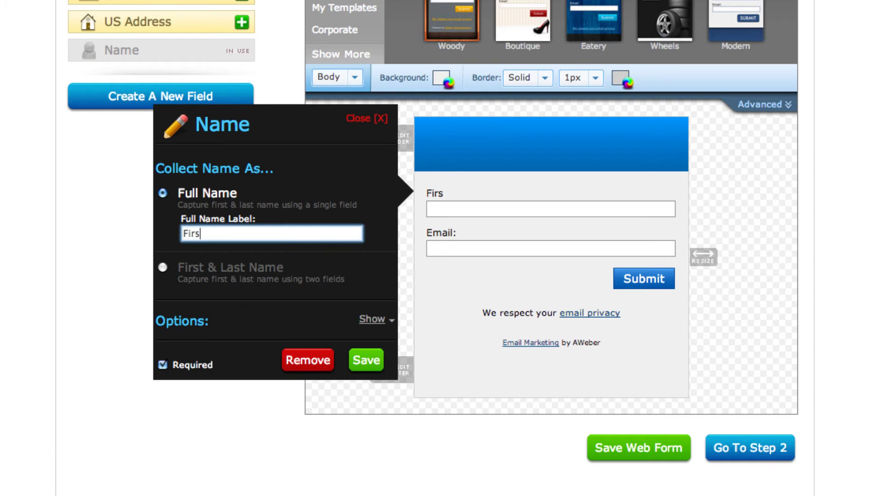
pyautogui.write('t name:')
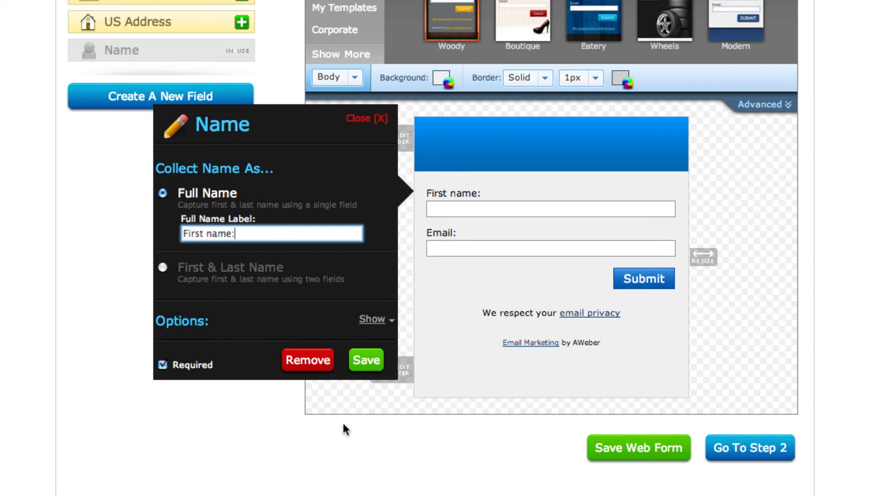
pyautogui.click(367, 360)
pyautogui.scroll(3, 367, 362)
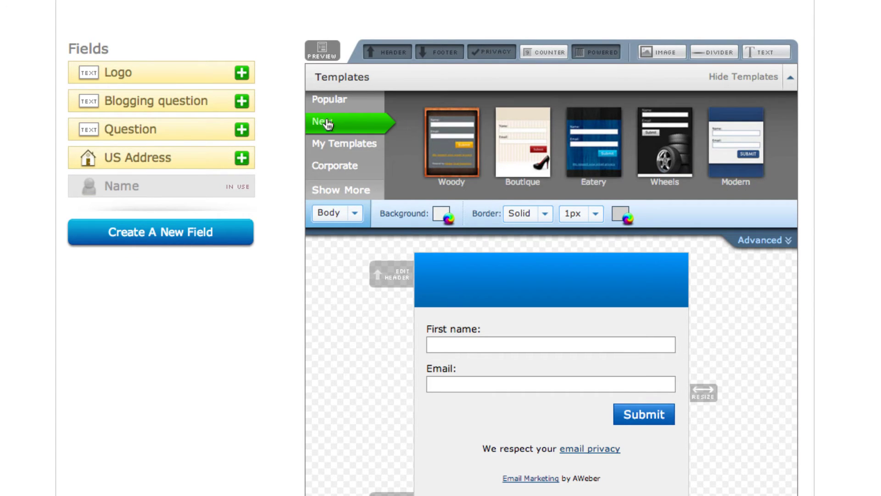
pyautogui.click(329, 102)
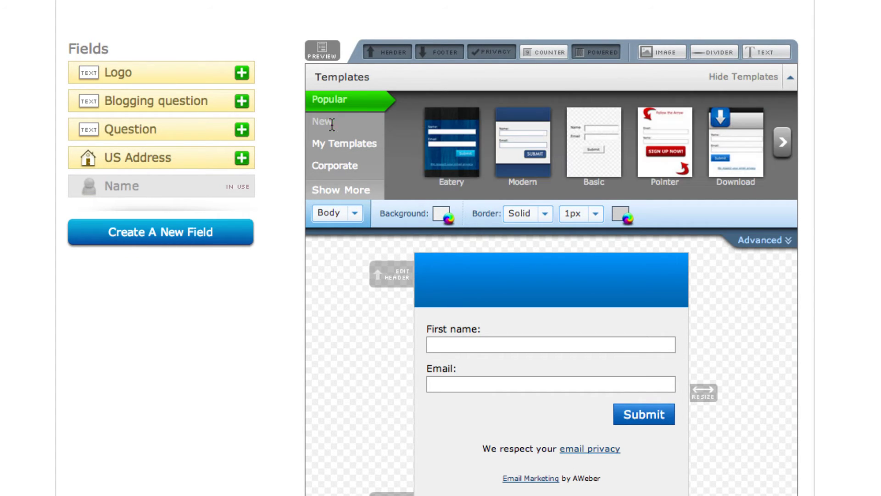
# Step: Load the Passport template in the GREEN colour scheme onto the signup form
pyautogui.click(330, 124)
pyautogui.click(783, 143)
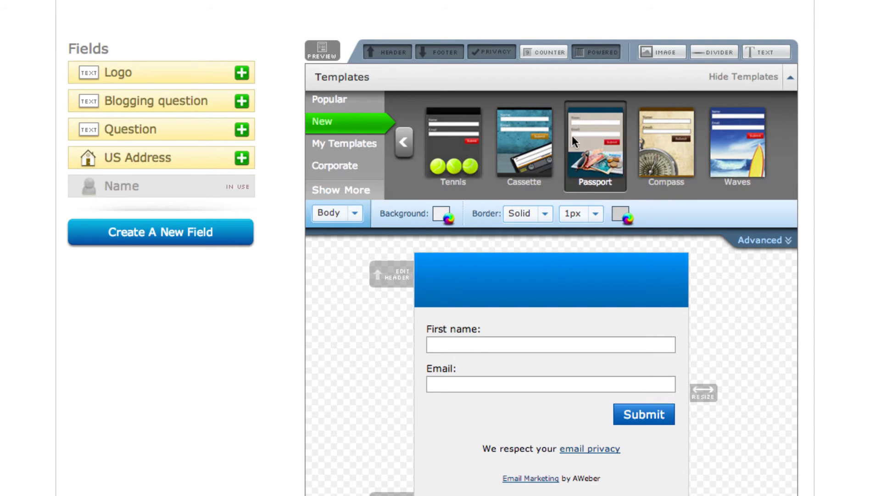
pyautogui.click(603, 146)
pyautogui.click(457, 176)
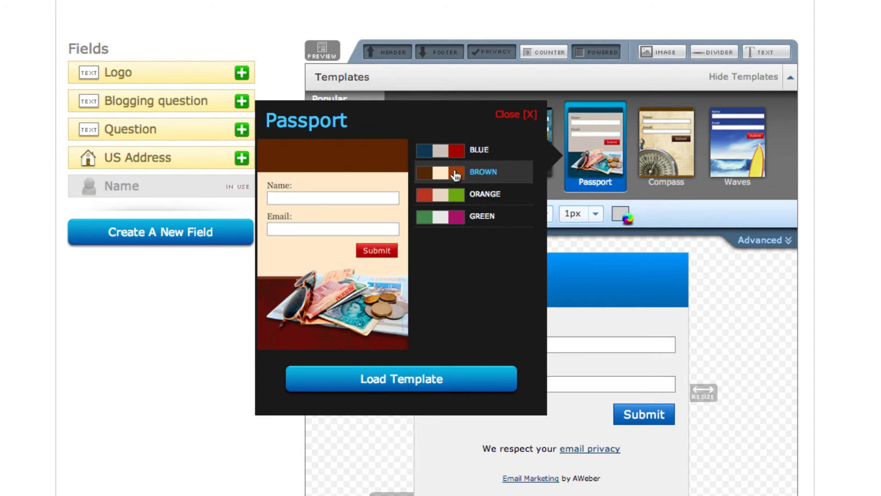
pyautogui.click(458, 199)
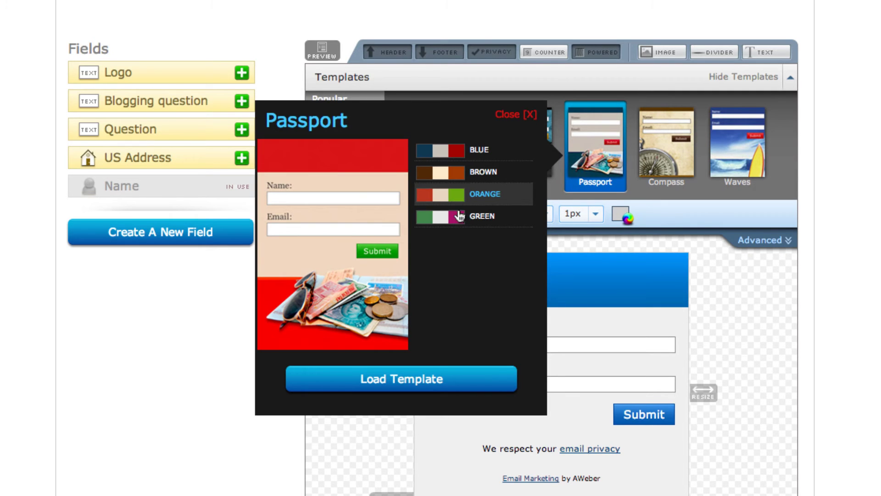
pyautogui.click(459, 215)
pyautogui.click(456, 378)
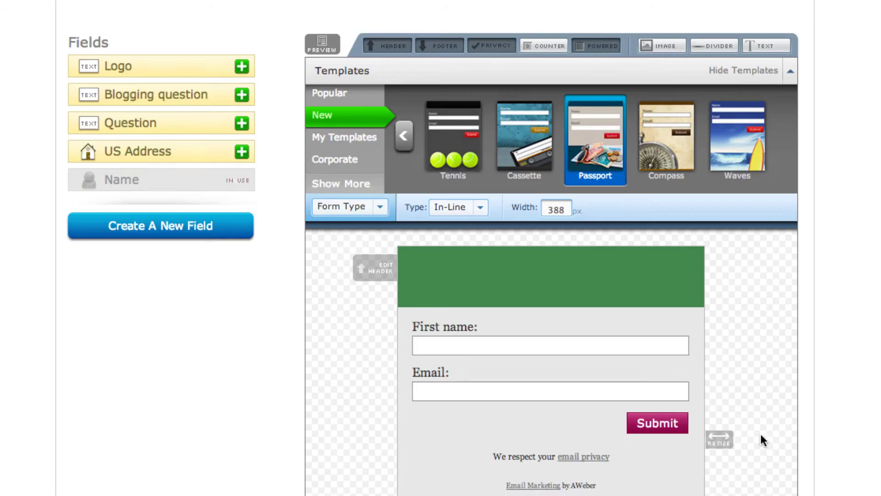
pyautogui.scroll(-5, 762, 438)
pyautogui.moveTo(601, 335)
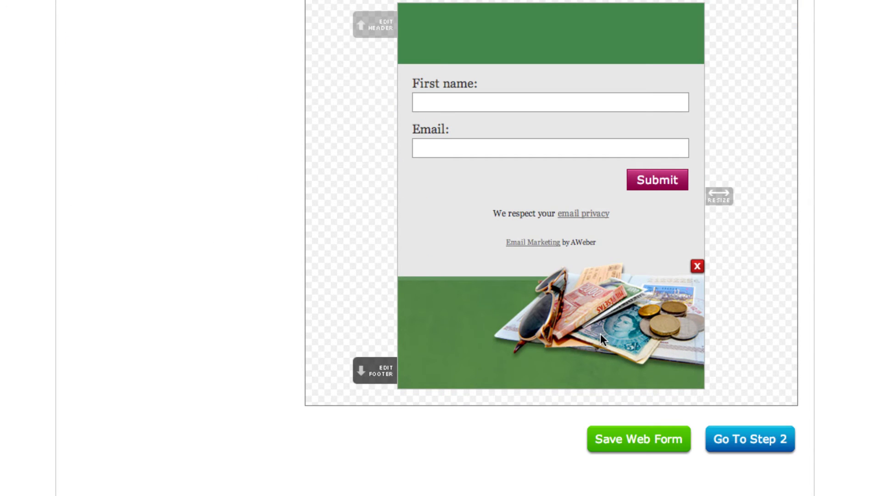
pyautogui.scroll(1, 578, 257)
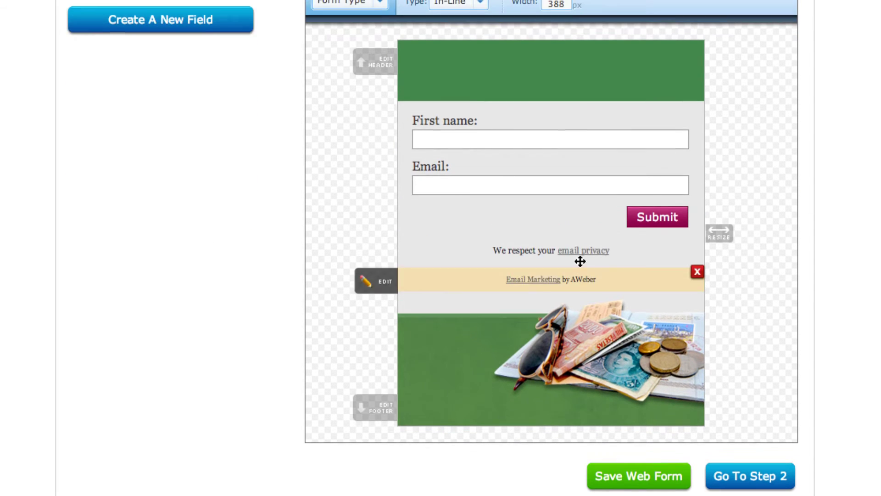
pyautogui.scroll(6, 541, 65)
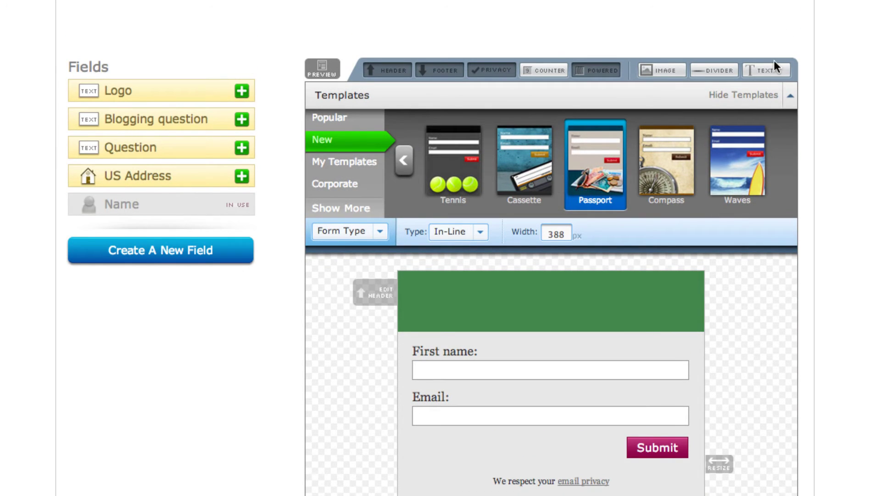
# Step: Add a 36px 'Hi Folks, subscribe here!' heading just below the green header
pyautogui.click(775, 68)
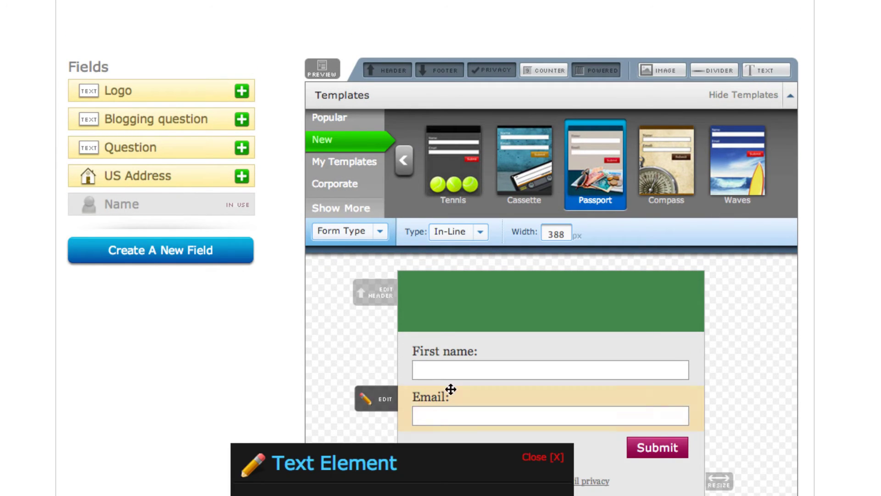
pyautogui.write('Hi FO')
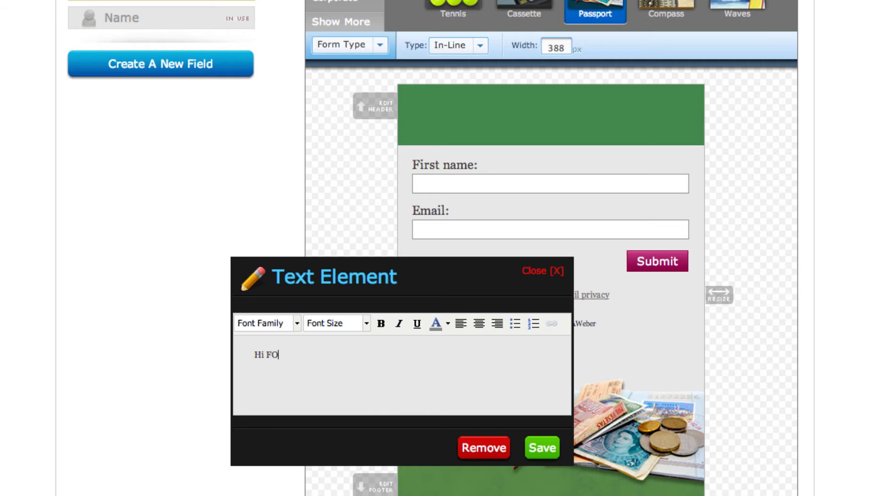
pyautogui.press('BackSpace')
pyautogui.write('olks, subscribe here!')
pyautogui.moveTo(359, 354); pyautogui.dragTo(223, 360)
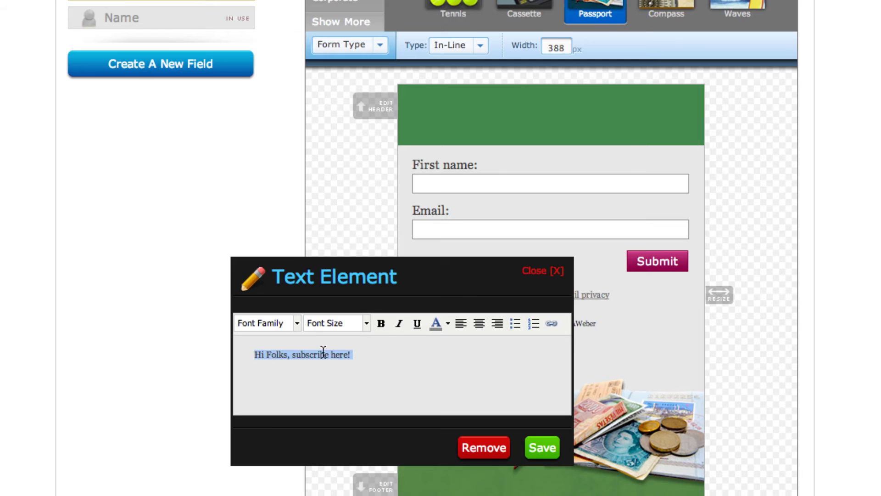
pyautogui.click(366, 324)
pyautogui.scroll(-3, 366, 360)
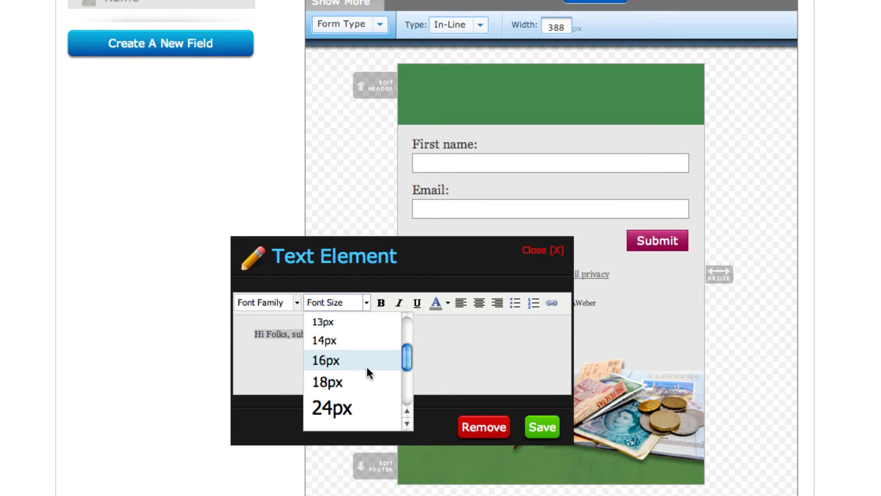
pyautogui.scroll(-3, 367, 367)
pyautogui.click(370, 387)
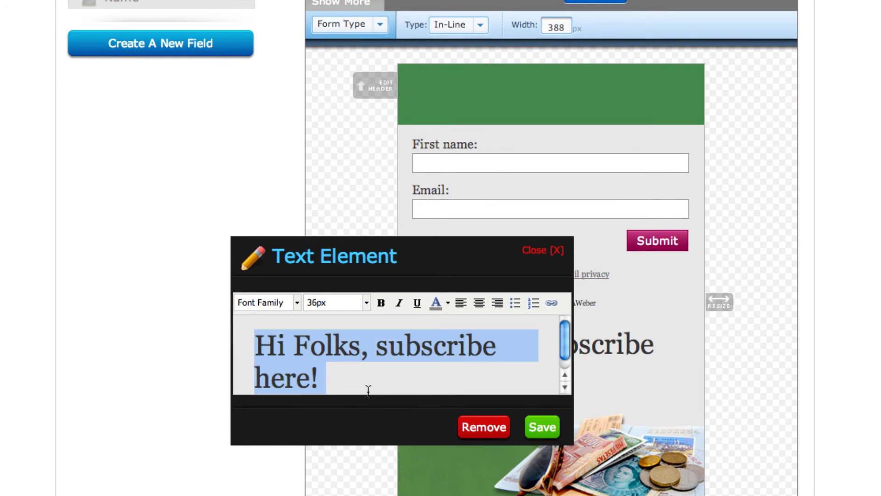
pyautogui.click(543, 427)
pyautogui.moveTo(532, 346); pyautogui.dragTo(551, 114)
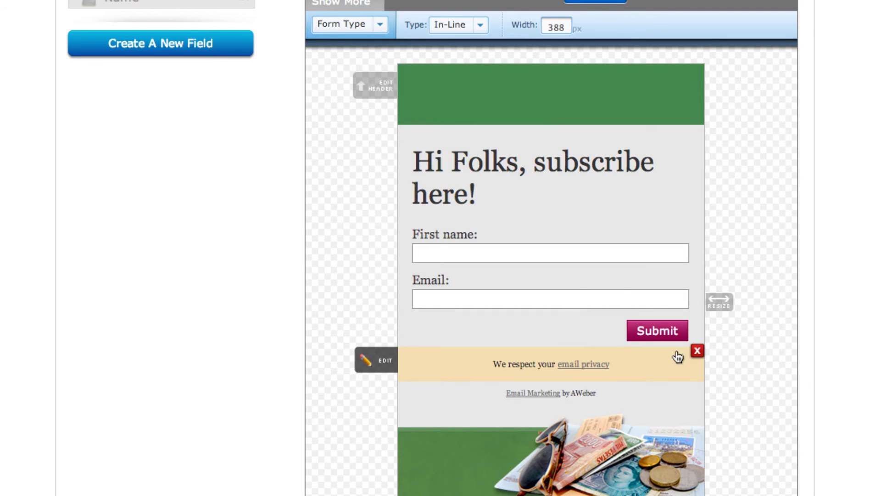
# Step: Remove the privacy notice, AWeber credit and image, and widen the form to 454 px
pyautogui.click(695, 351)
pyautogui.click(696, 353)
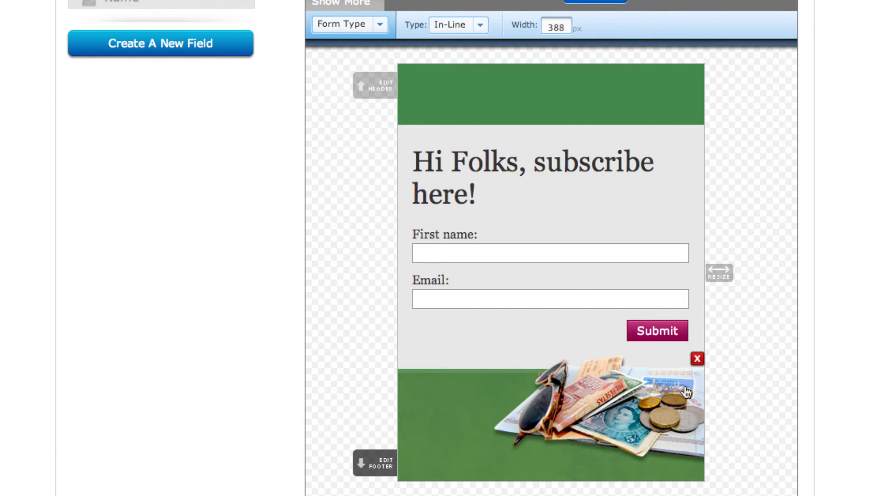
pyautogui.click(697, 359)
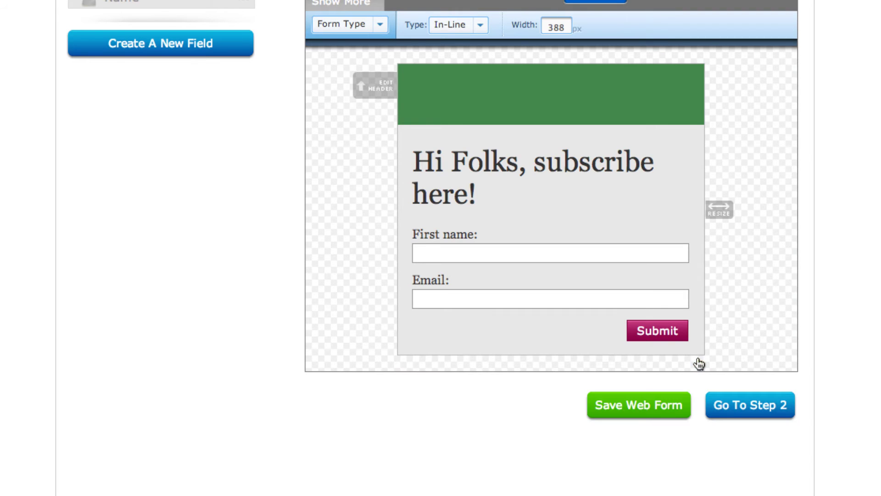
pyautogui.moveTo(719, 207); pyautogui.dragTo(772, 197)
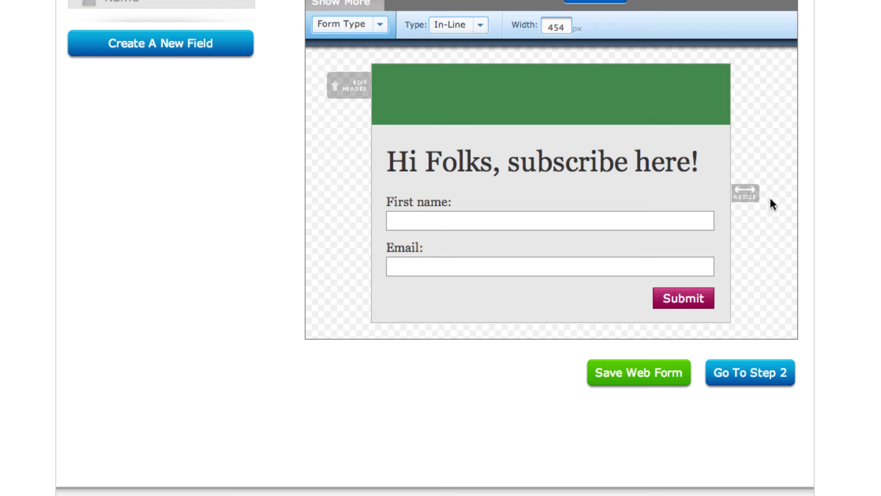
# Step: In the form settings step, rename the form to 'My new web form'
pyautogui.click(749, 374)
pyautogui.click(246, 313)
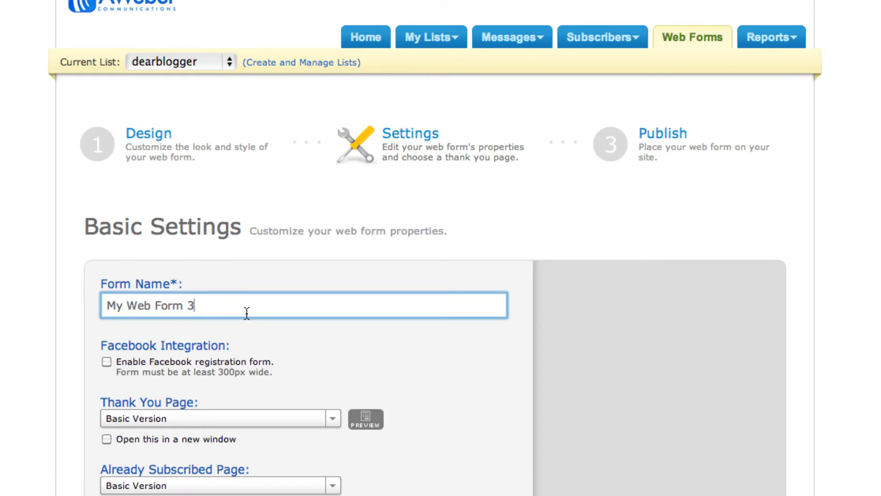
pyautogui.press('super+a')
pyautogui.write('My new web form')
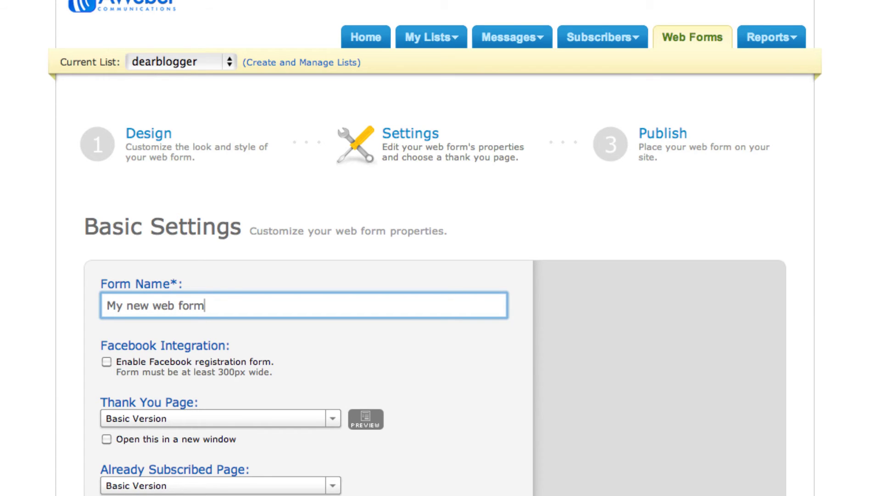
pyautogui.scroll(-3, 441, 321)
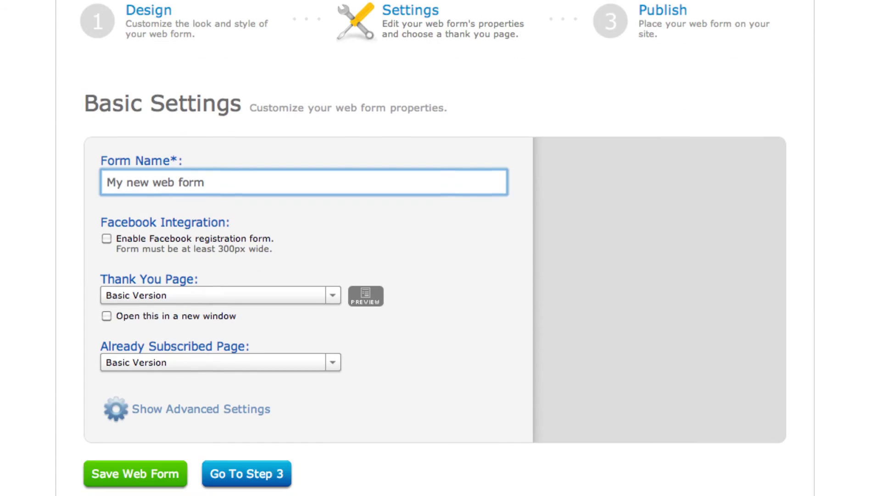
# Step: Save the web form and select its JavaScript embed snippet for installing it yourself
pyautogui.click(229, 314)
pyautogui.click(244, 472)
pyautogui.click(295, 314)
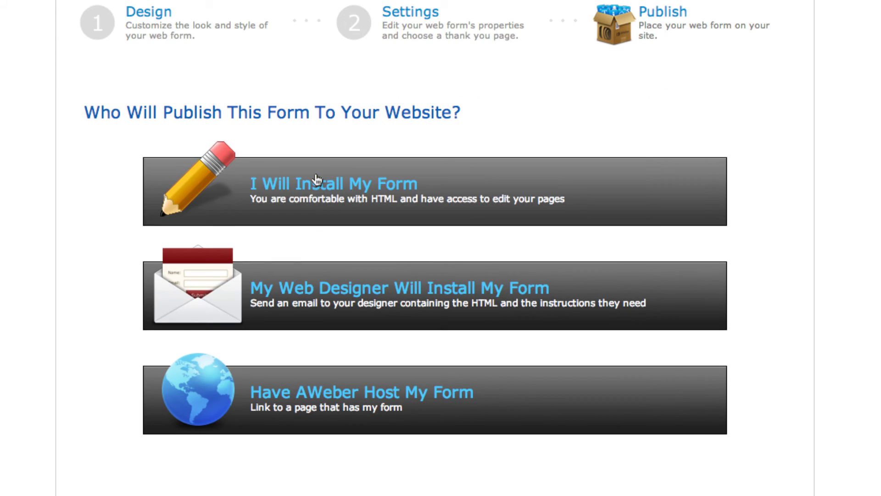
pyautogui.click(315, 177)
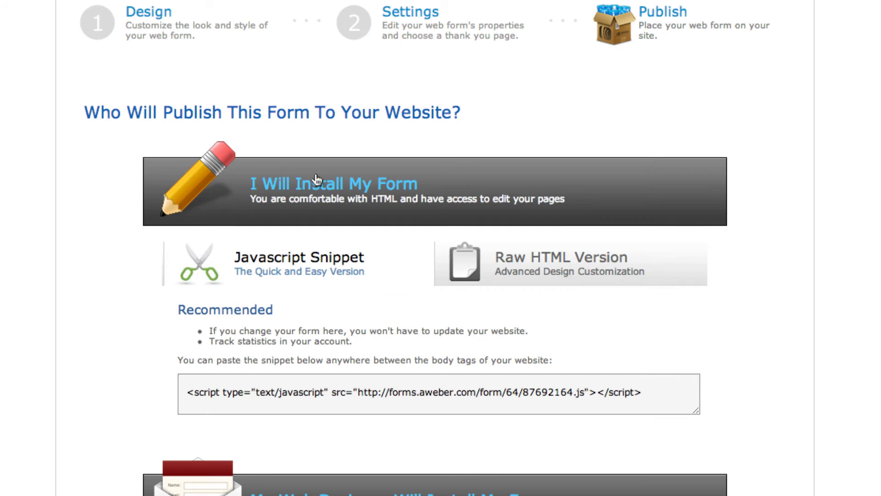
pyautogui.click(347, 389)
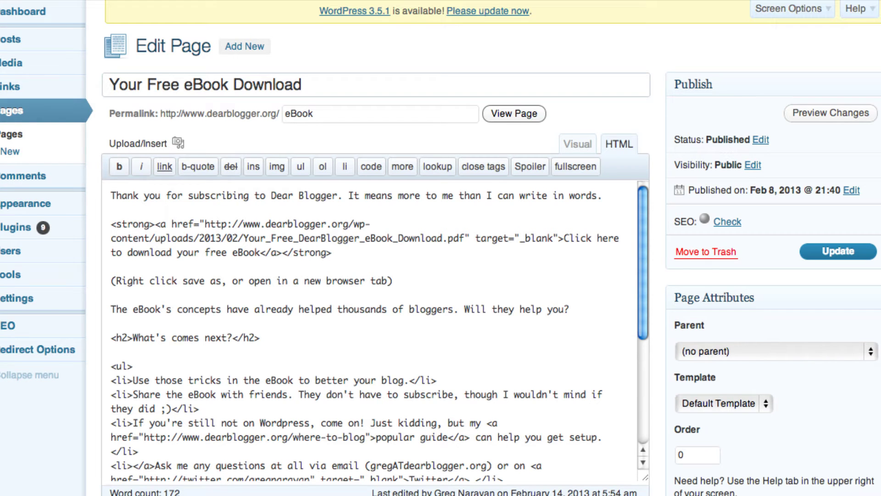
# Step: Inspect the first Text widget in Sidebar - Full Width holding the AWeber form script
pyautogui.moveTo(35, 207)
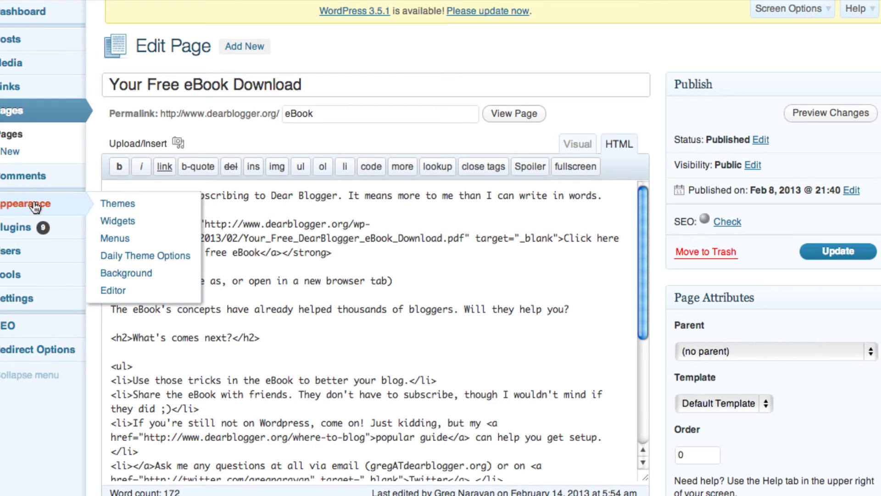
pyautogui.click(127, 220)
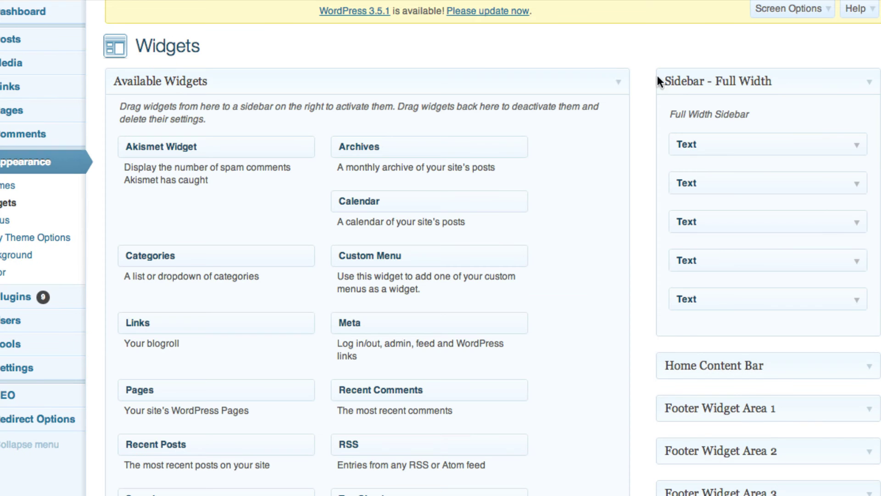
pyautogui.click(856, 142)
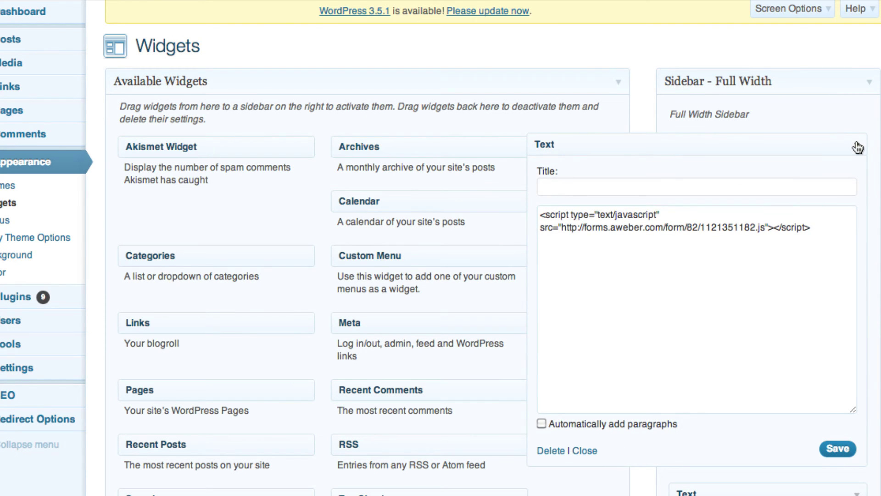
pyautogui.click(858, 148)
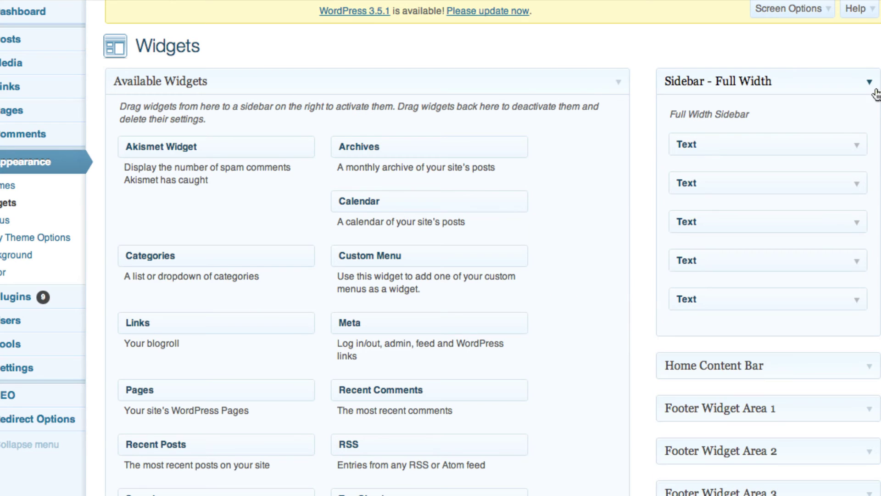
pyautogui.click(859, 152)
pyautogui.click(857, 149)
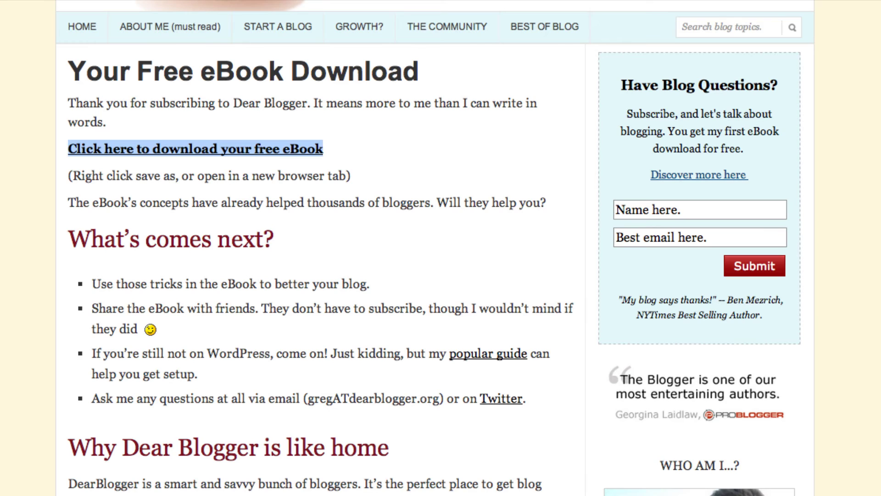
# Step: Go to the GROWTH? Bounce Rate post and review its newsletter signup form and eBook cover
pyautogui.scroll(1, 794, 174)
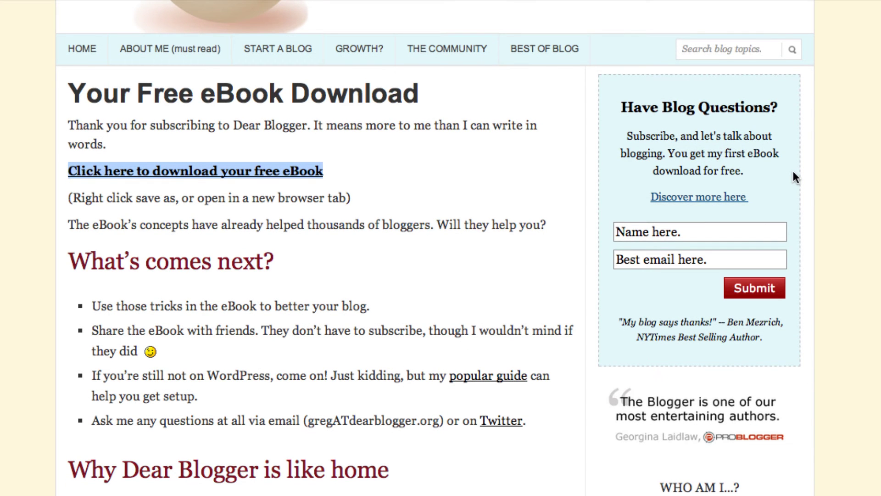
pyautogui.scroll(5, 794, 183)
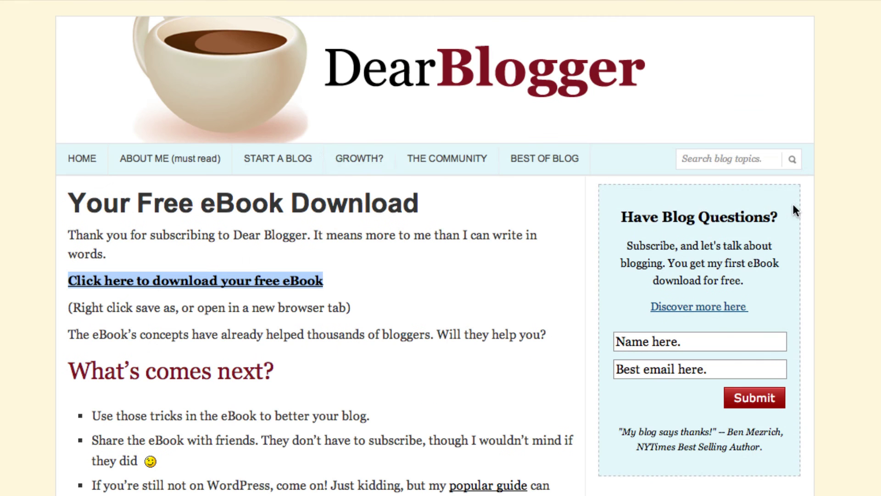
pyautogui.click(326, 161)
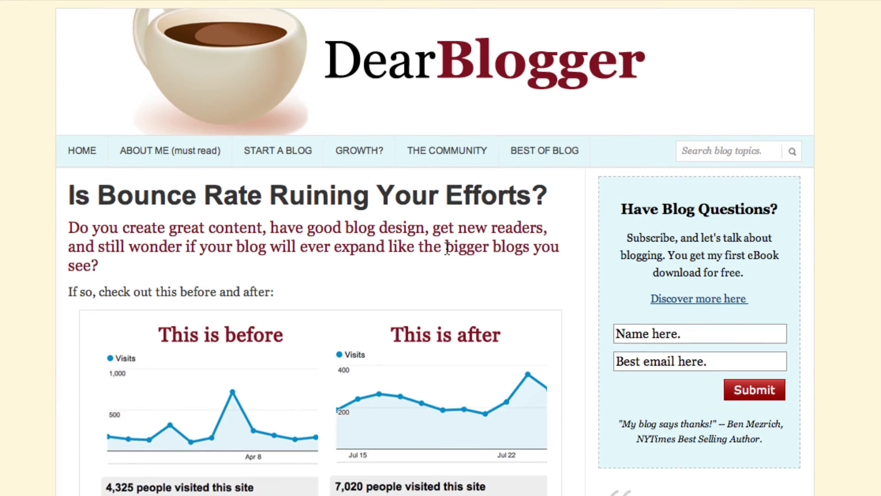
pyautogui.scroll(-20, 449, 249)
pyautogui.scroll(7, 448, 251)
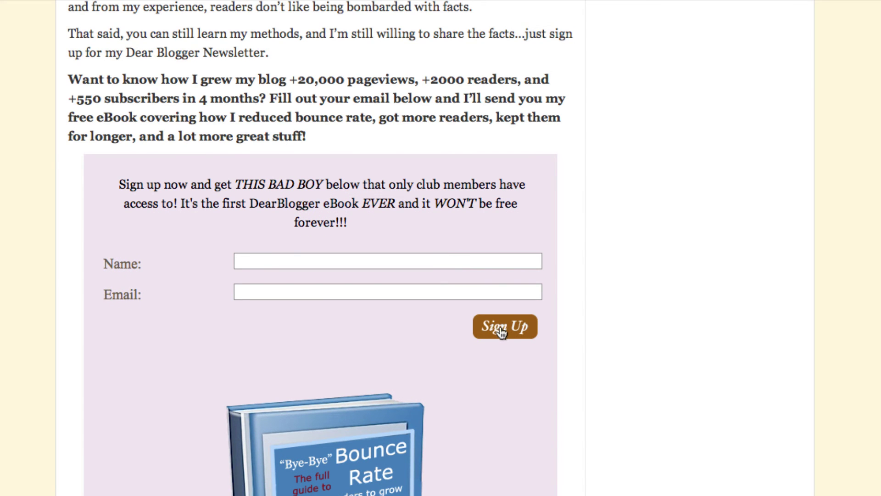
pyautogui.scroll(-10, 381, 313)
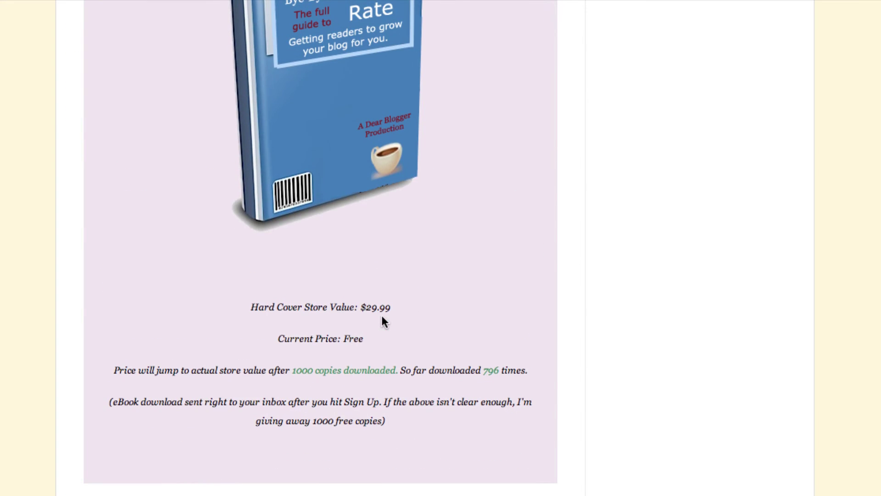
pyautogui.scroll(3, 381, 313)
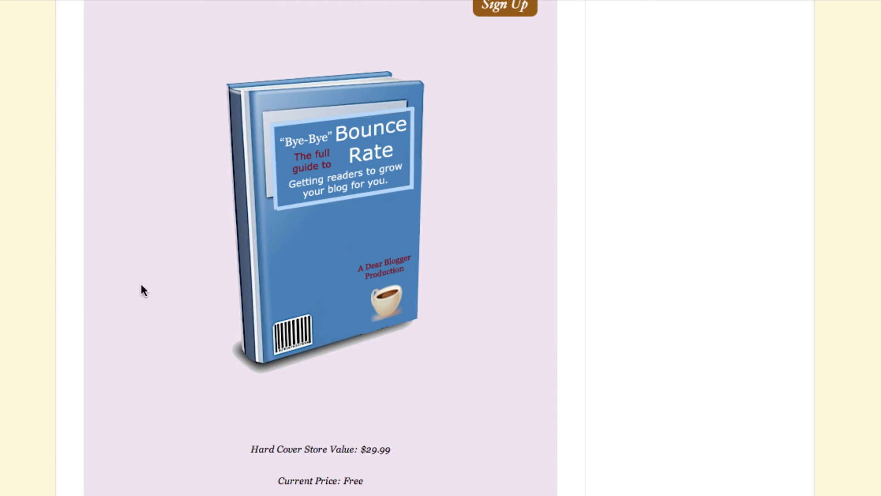
pyautogui.scroll(3, 462, 322)
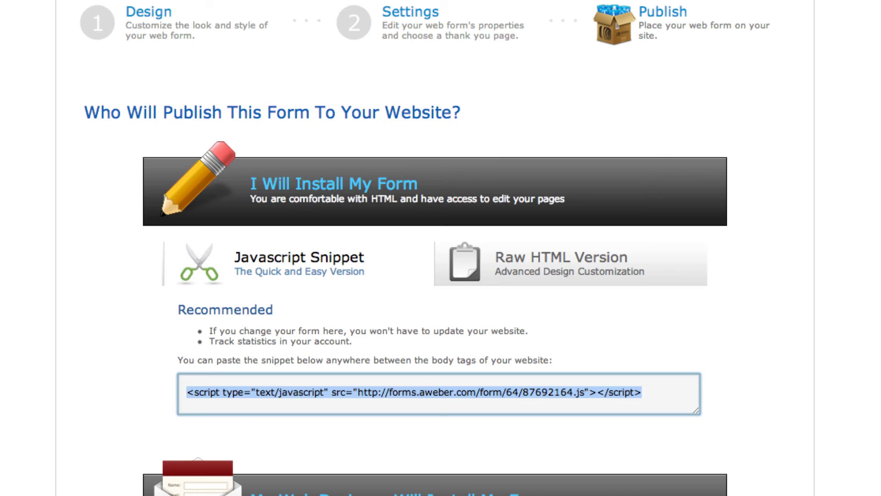
pyautogui.press('F3')
pyautogui.click(560, 50)
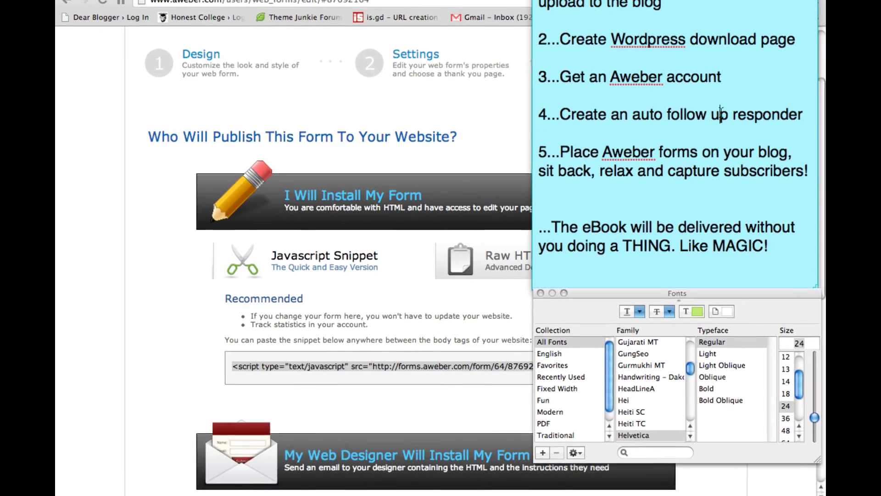
pyautogui.click(730, 158)
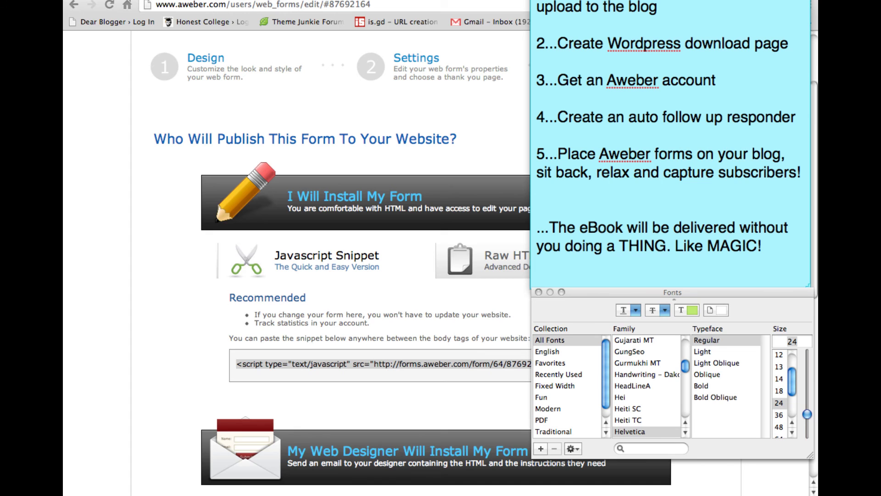
pyautogui.press('super+h')
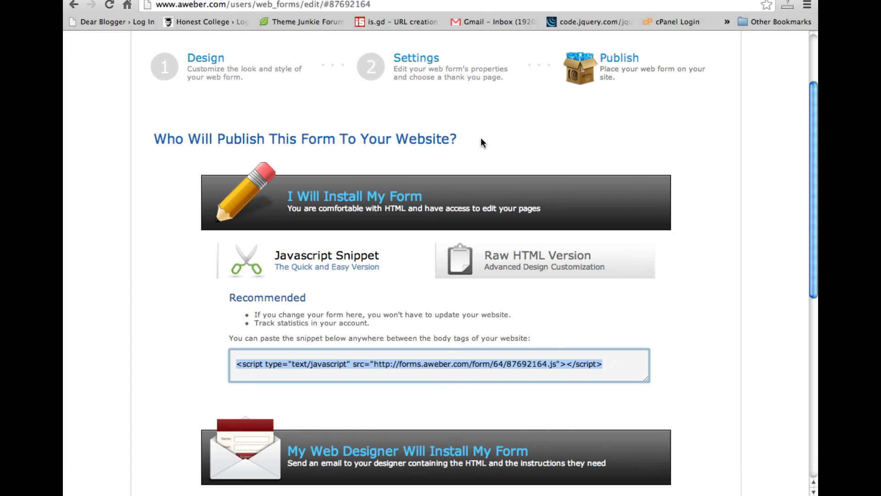